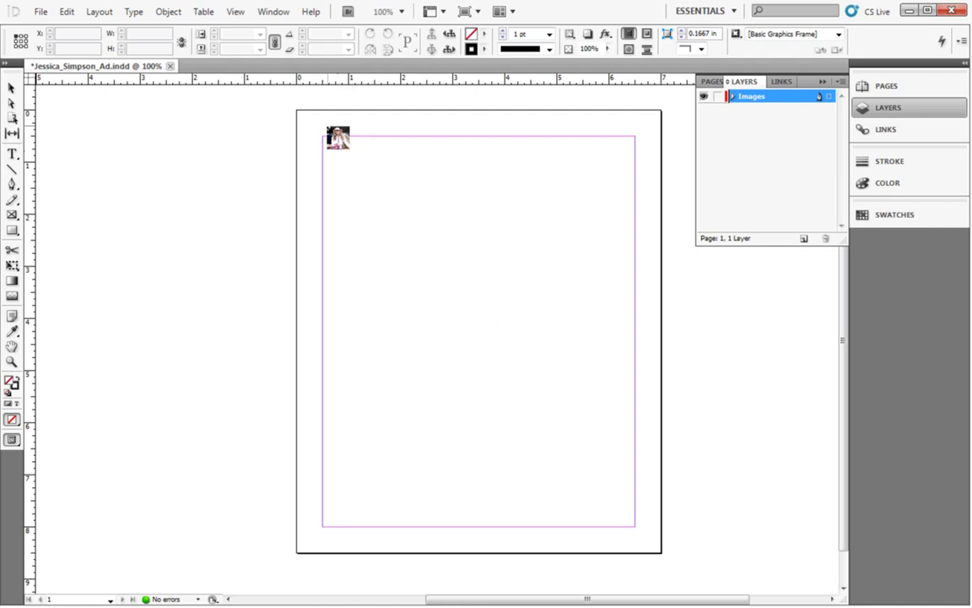
- Place the cowboy-hat photo at the top-left margin, resize it, and add a second layer
drag(325, 138, 634, 419)
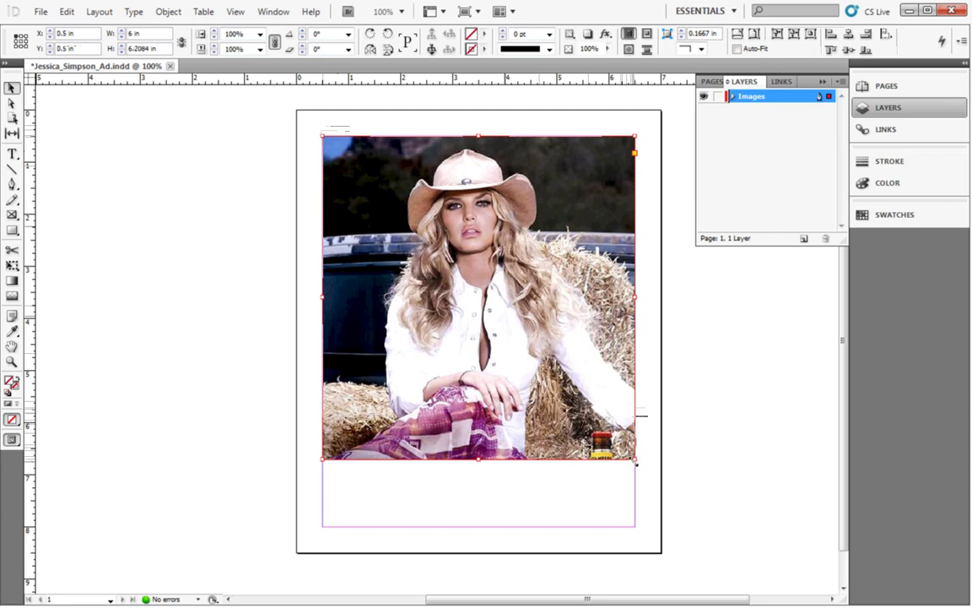
drag(637, 460, 615, 438)
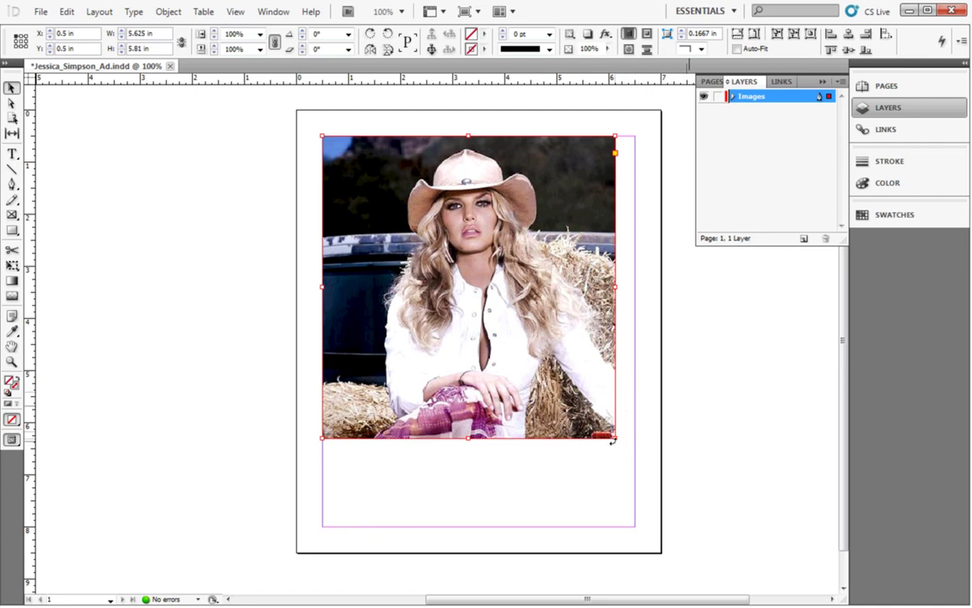
drag(615, 438, 635, 459)
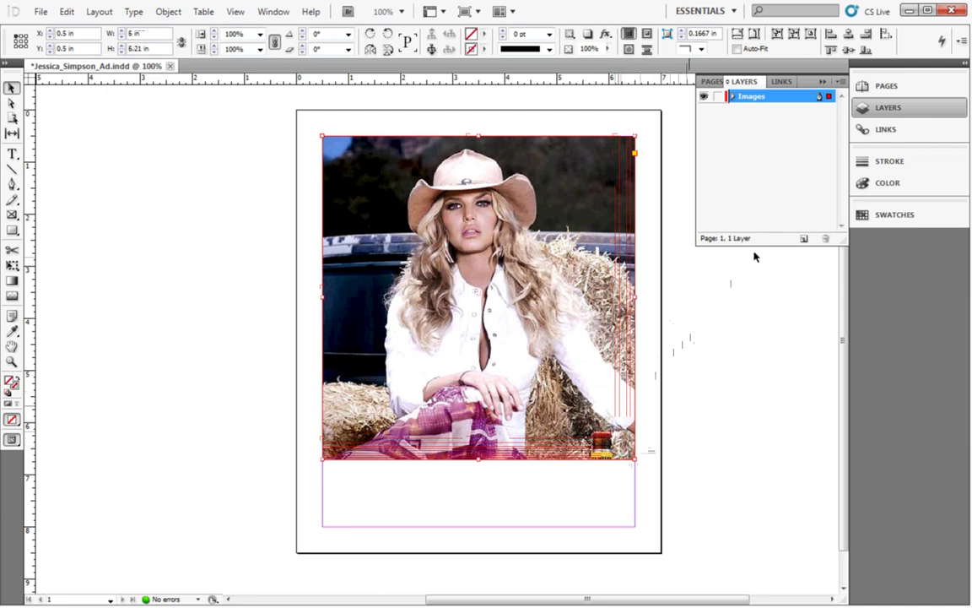
click(803, 240)
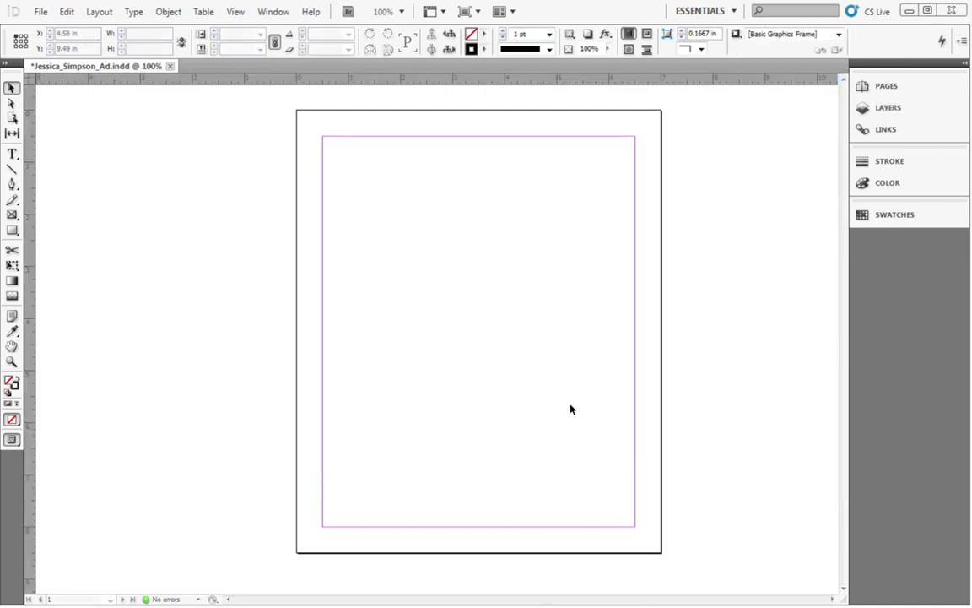
- Rename Layer 1 to 'Images' and set its layer colour to Red
click(874, 111)
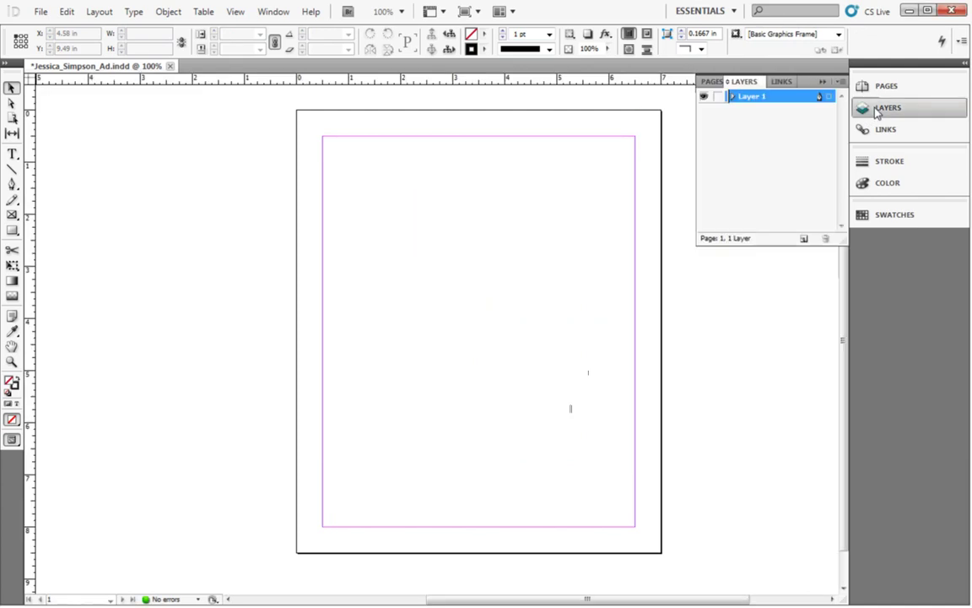
double_click(797, 101)
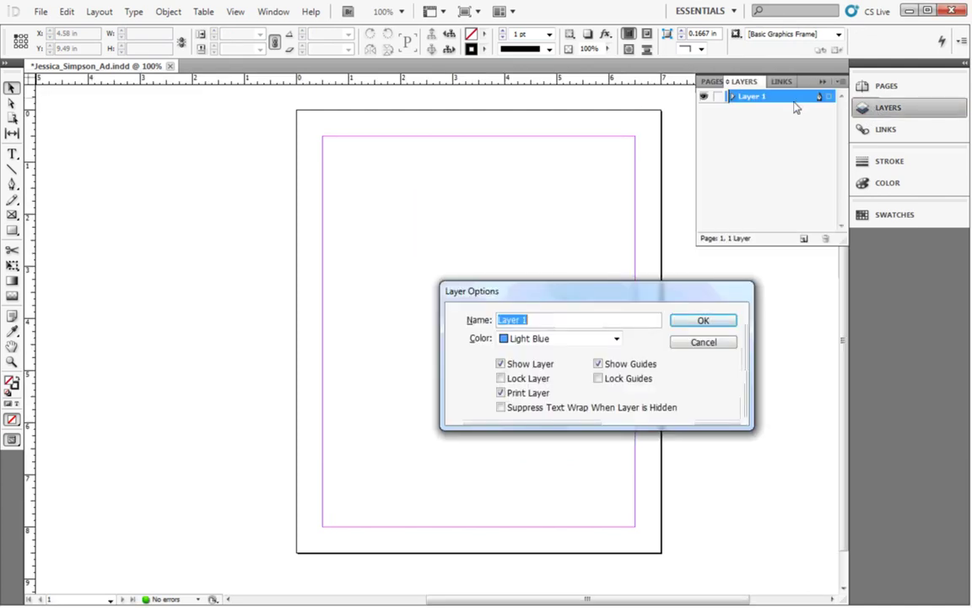
text(Images)
click(621, 342)
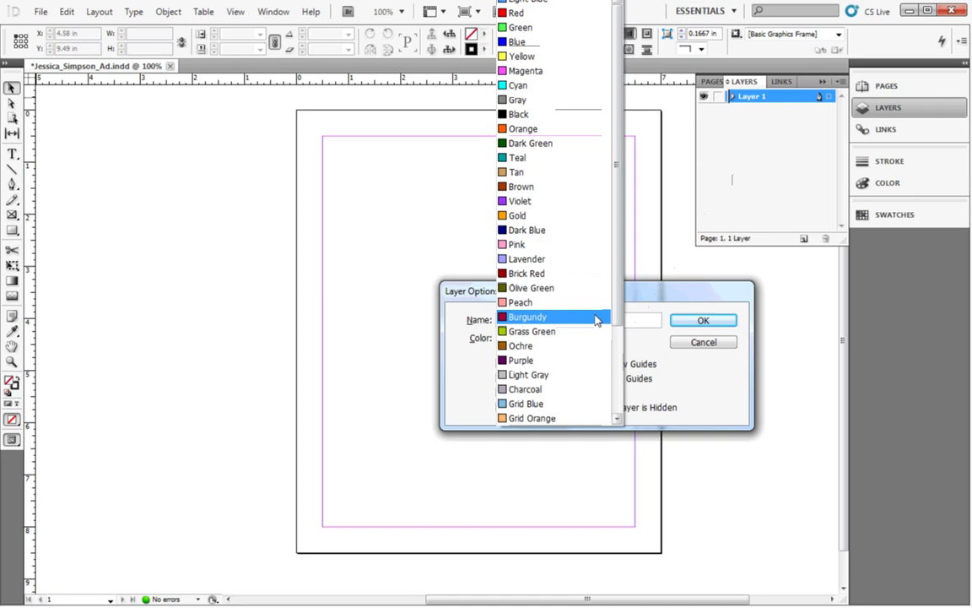
click(596, 318)
click(614, 341)
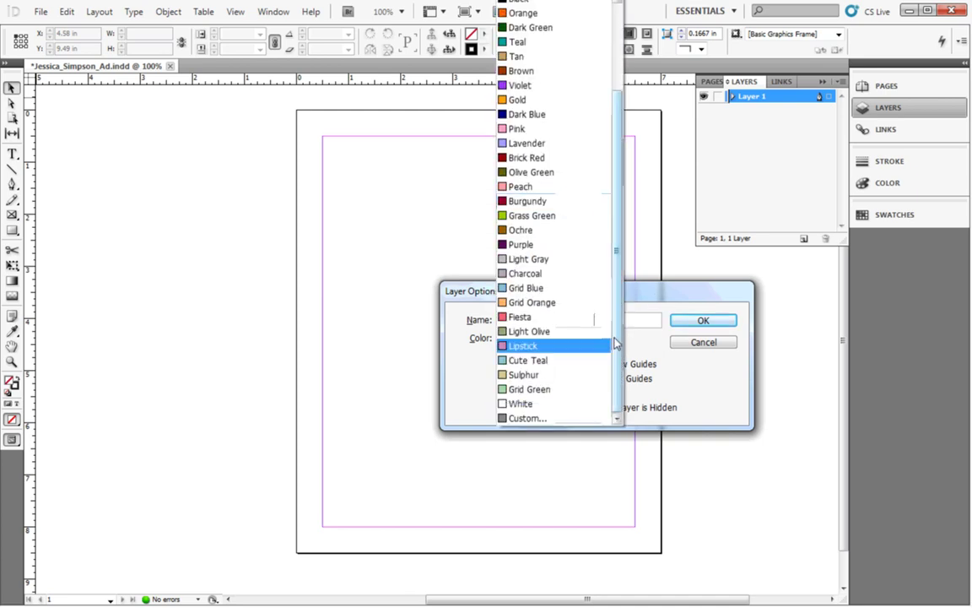
scroll(614, 341, up, 3)
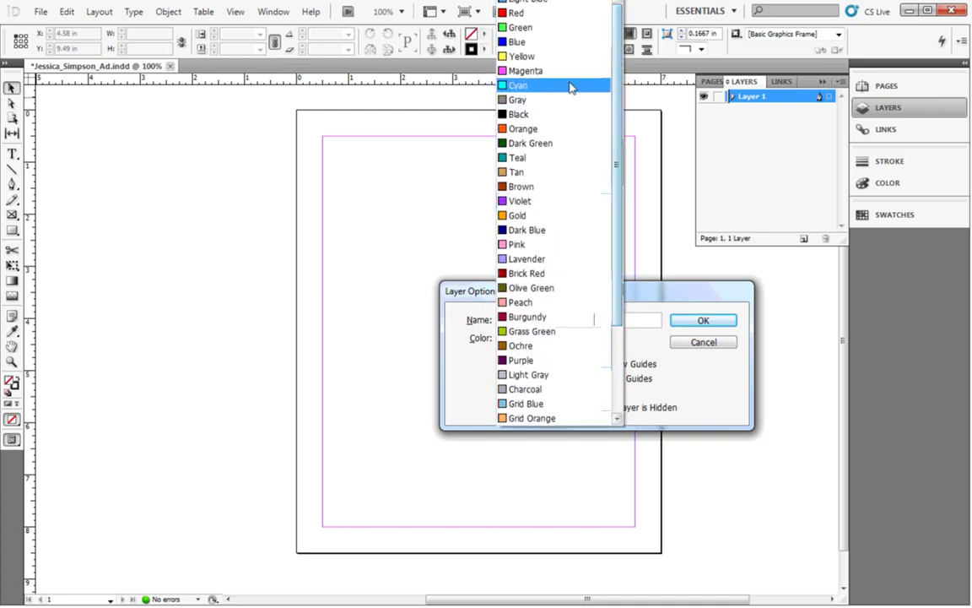
click(526, 13)
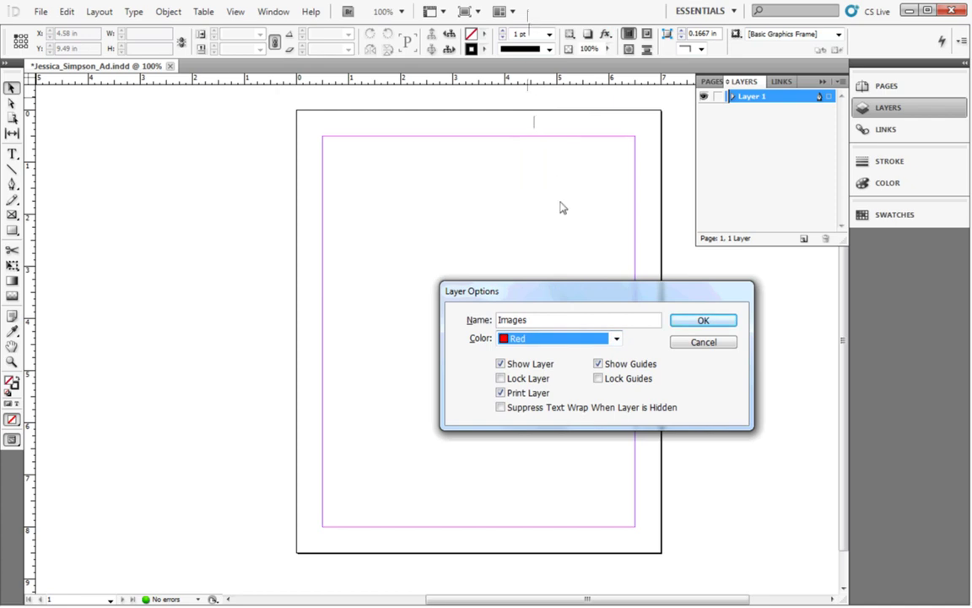
click(682, 323)
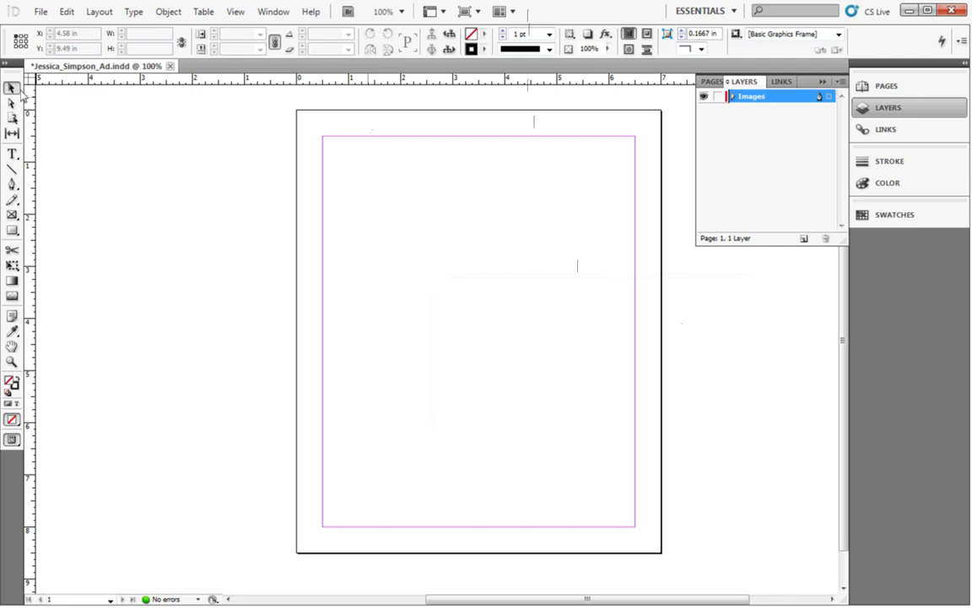
- Load the cowboy-hat JPEG from the Assets folder with File > Place
click(40, 11)
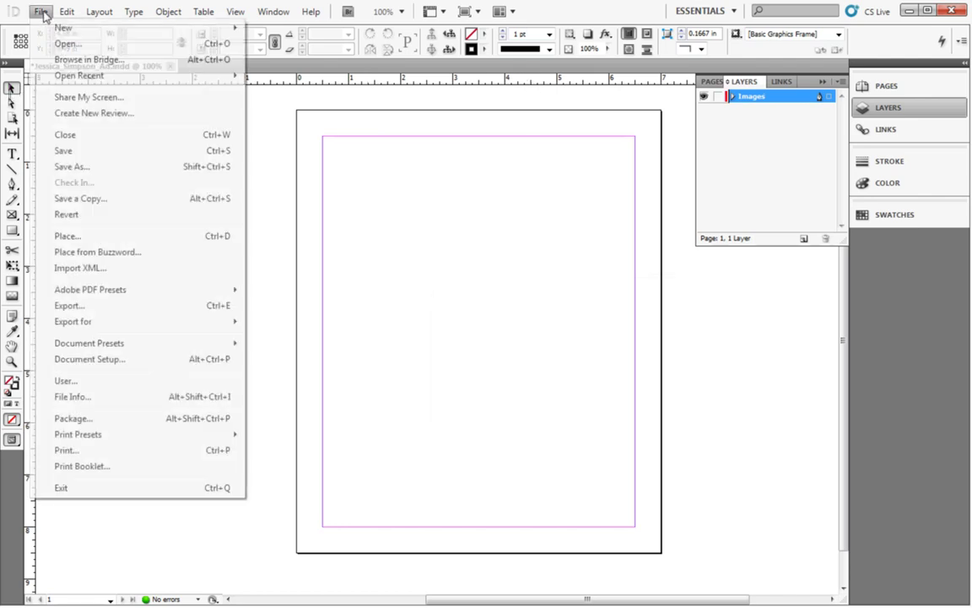
click(74, 236)
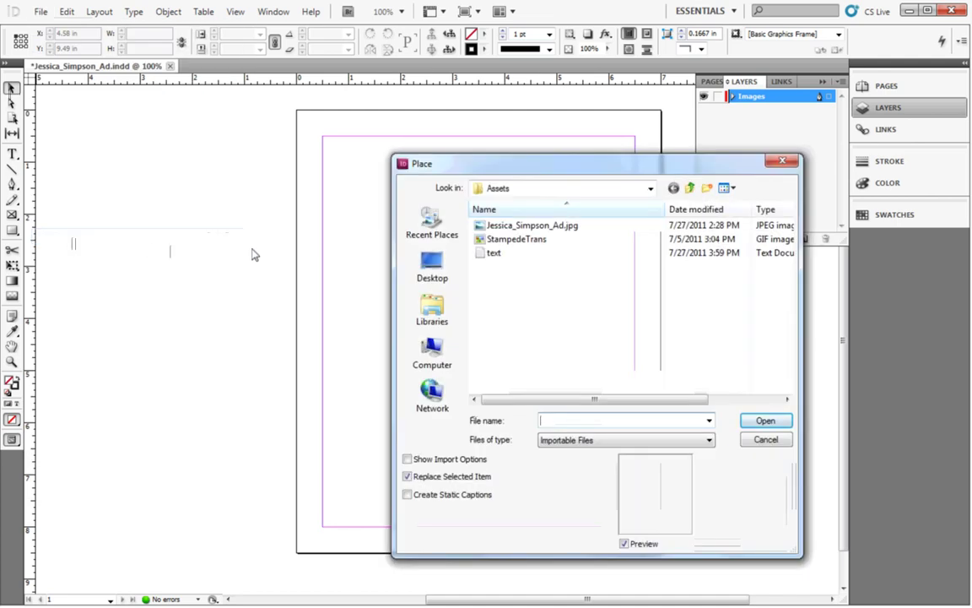
click(506, 226)
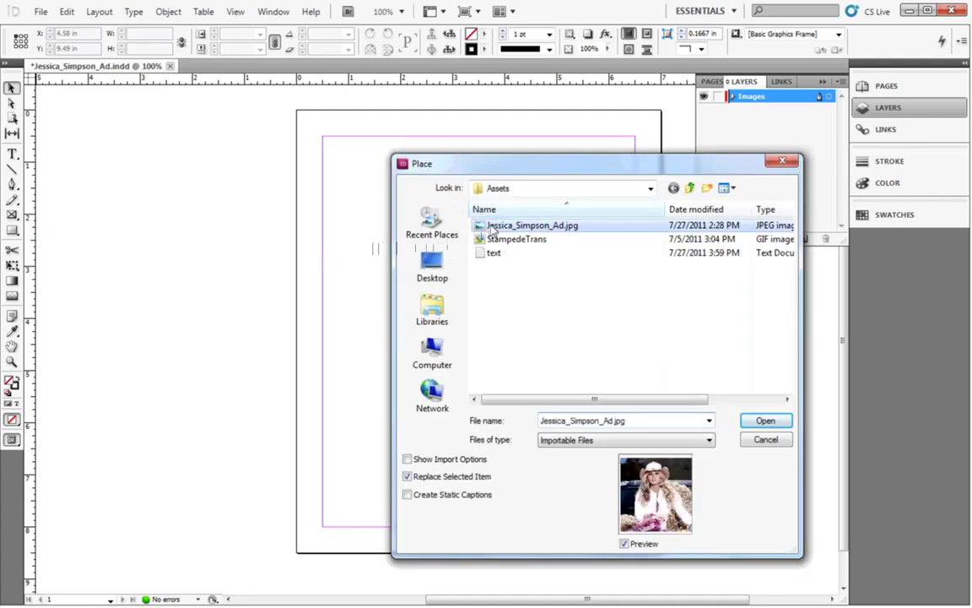
click(756, 421)
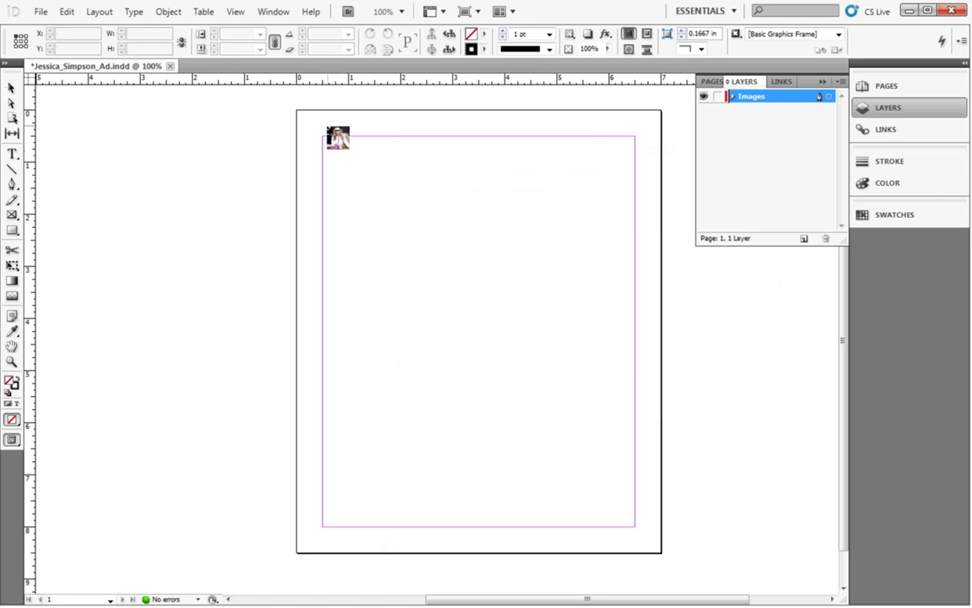
- Place the photo at the top-left margin corner and resize its frame to 6 in by 6.21 in
mouse_move(322, 136)
mouse_down()
mouse_move(517, 332)
mouse_move(632, 418)
mouse_up()
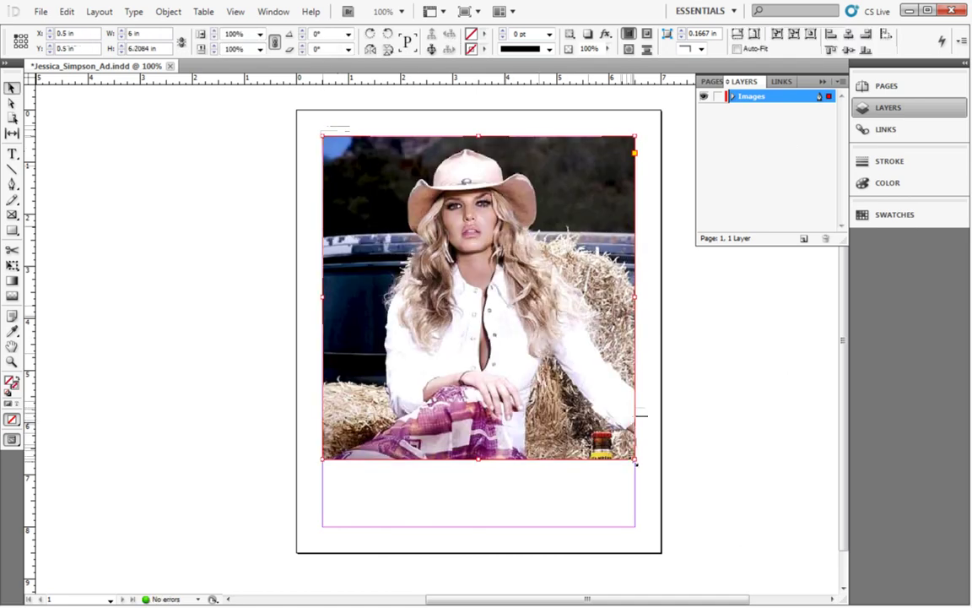
drag(636, 459, 615, 439)
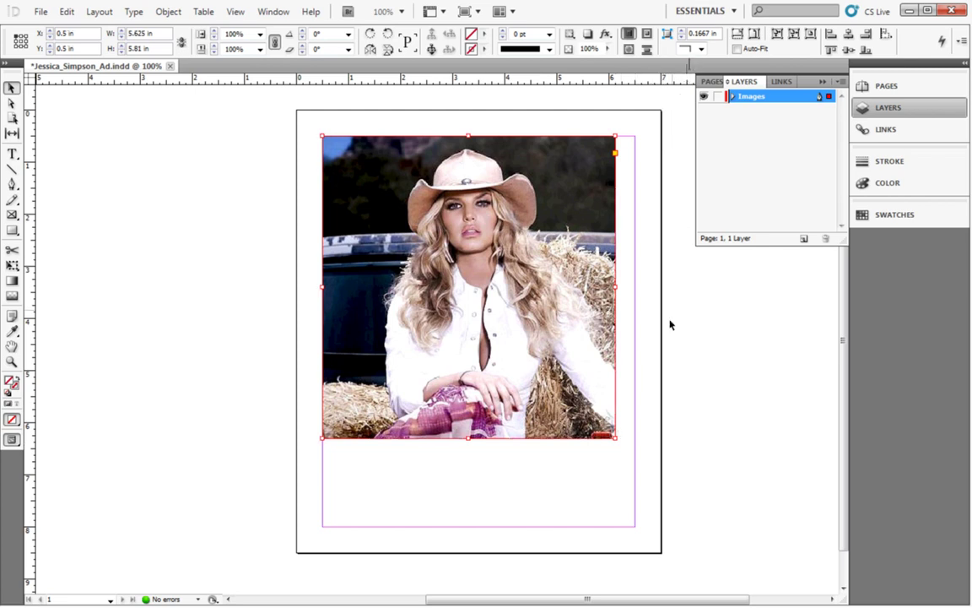
drag(615, 439, 638, 462)
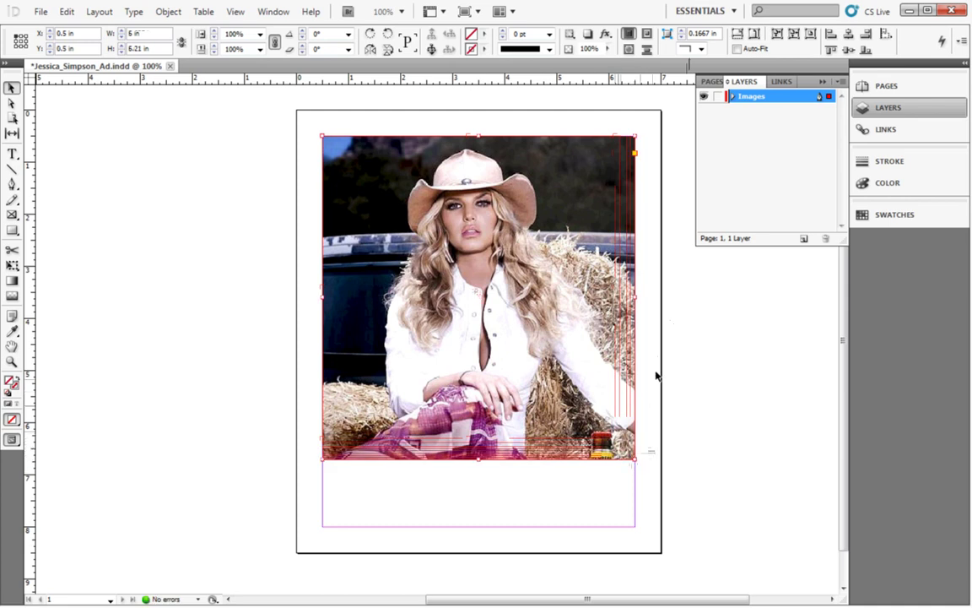
- Create Layer 2 above Images and rename it 'Background'
click(802, 239)
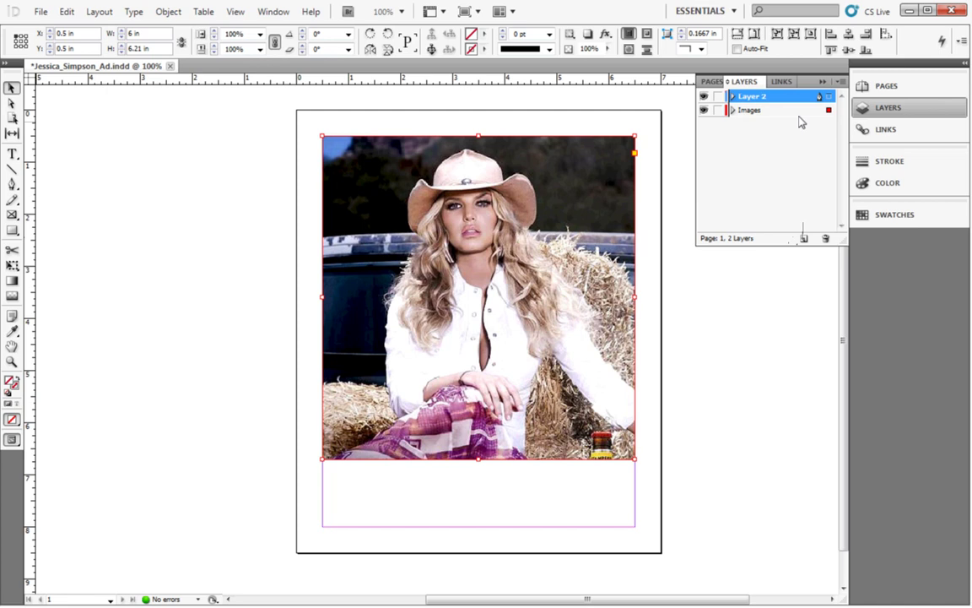
double_click(795, 97)
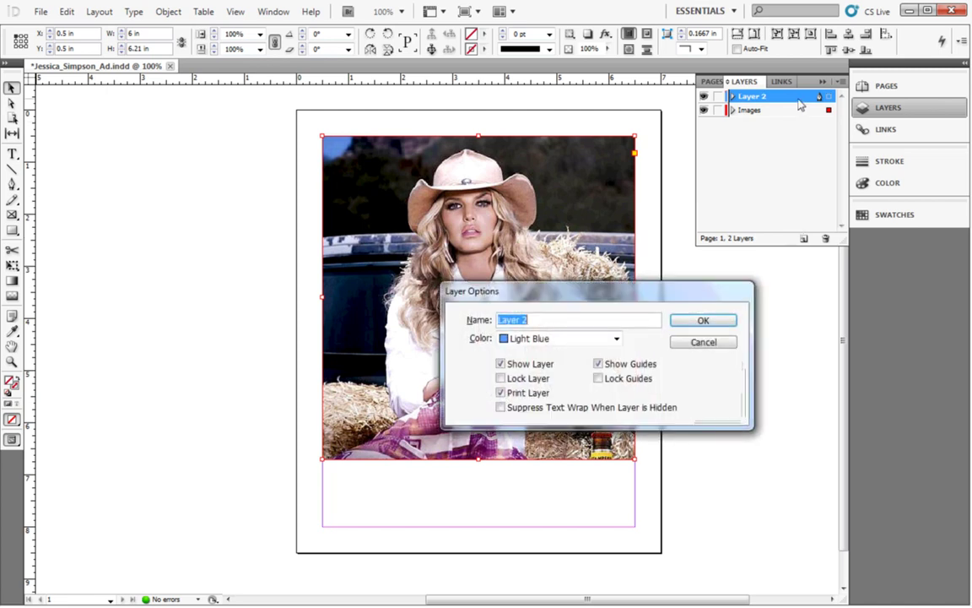
text(Background)
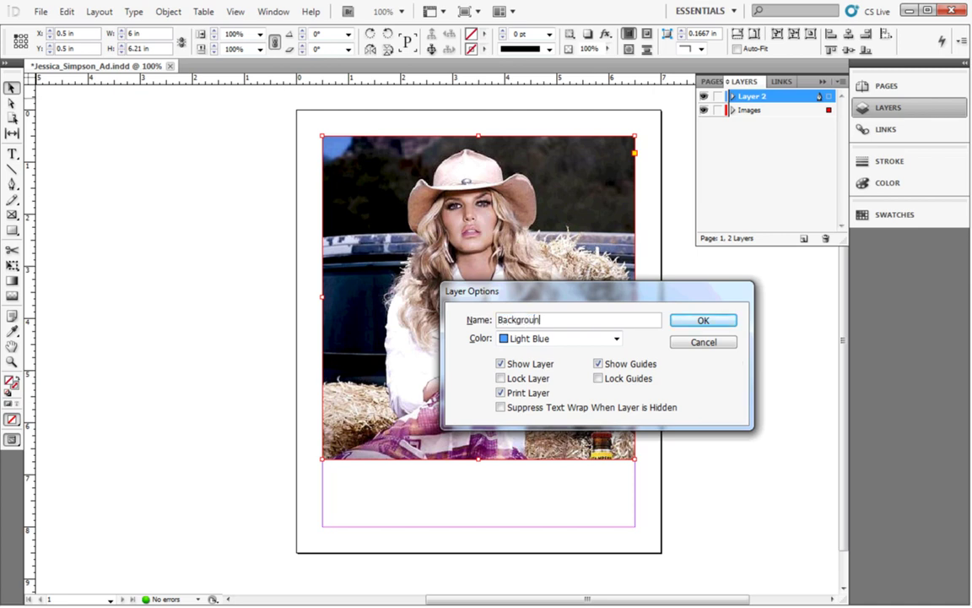
click(725, 322)
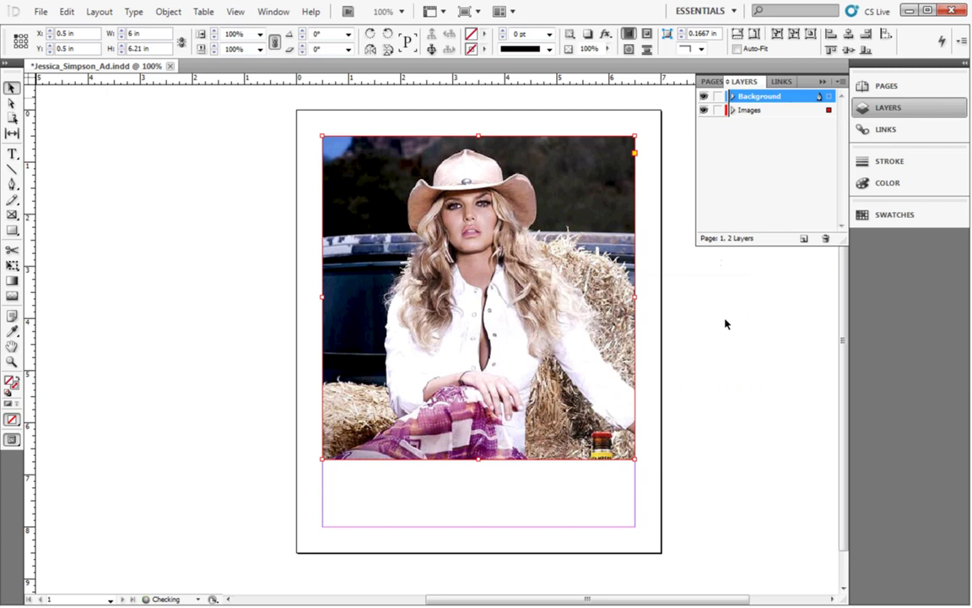
click(12, 230)
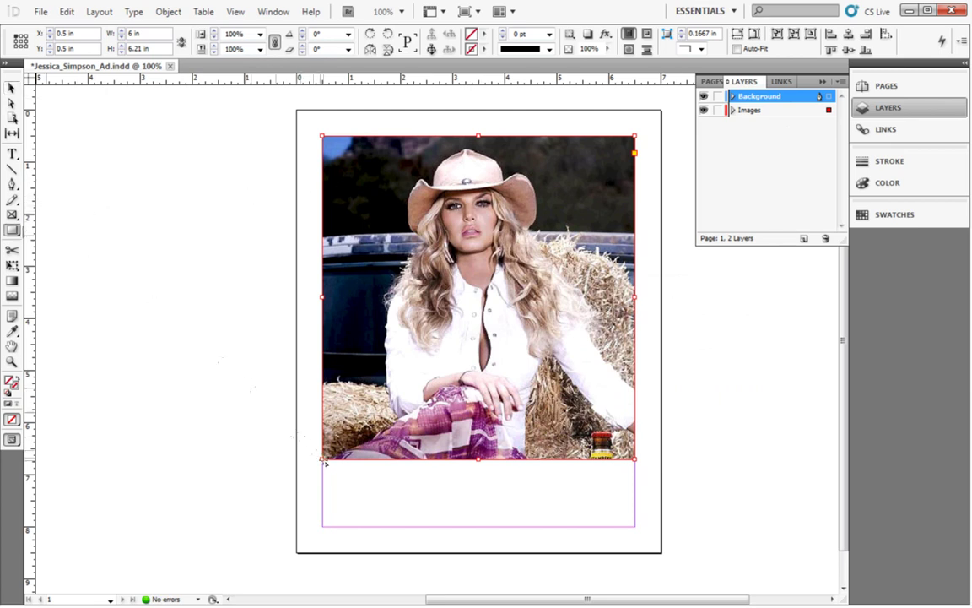
- Draw a 6 in by 1.29 in rectangle under the photo and fill it with [Black]
drag(322, 460, 635, 527)
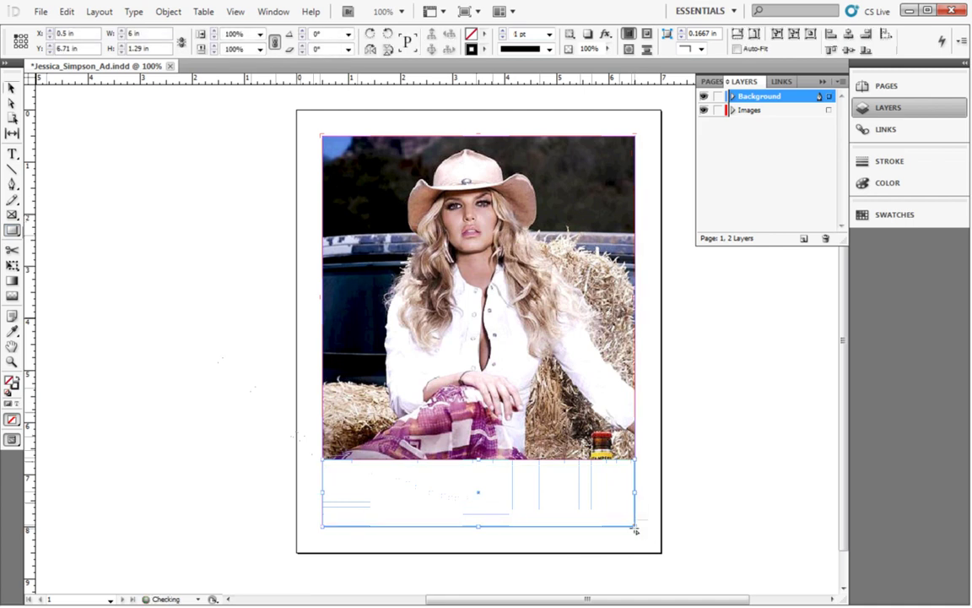
click(484, 49)
click(483, 49)
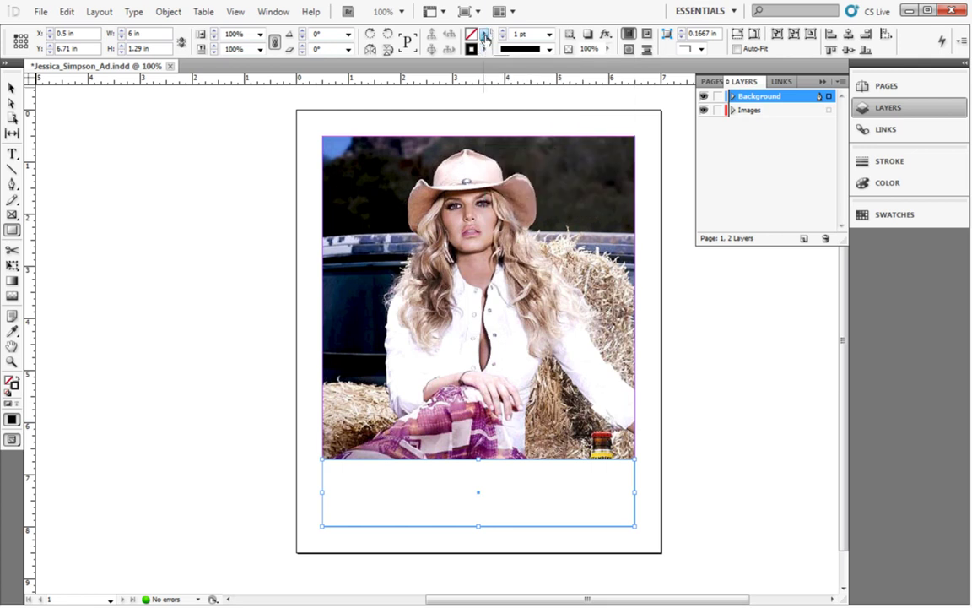
click(486, 38)
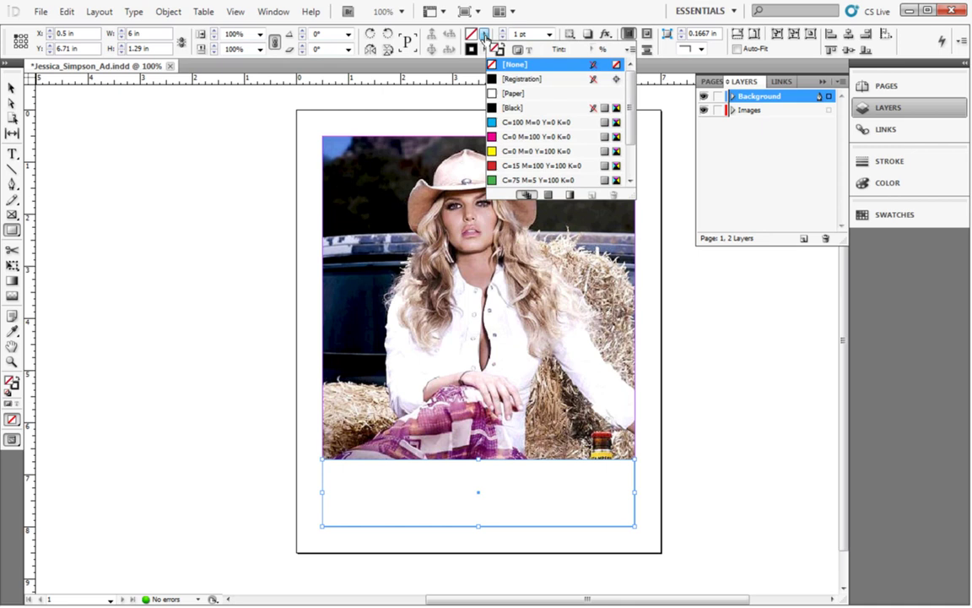
click(509, 108)
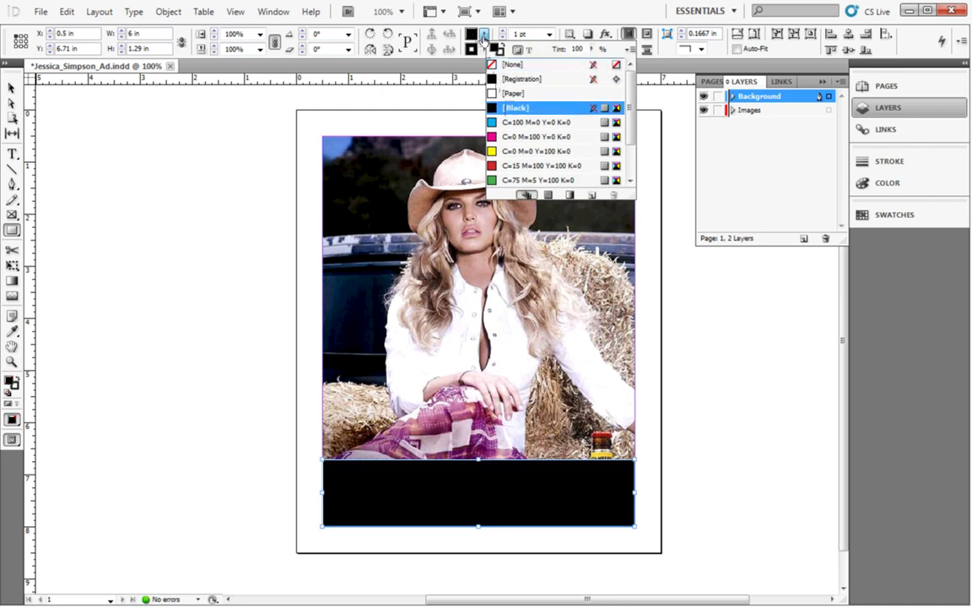
click(483, 39)
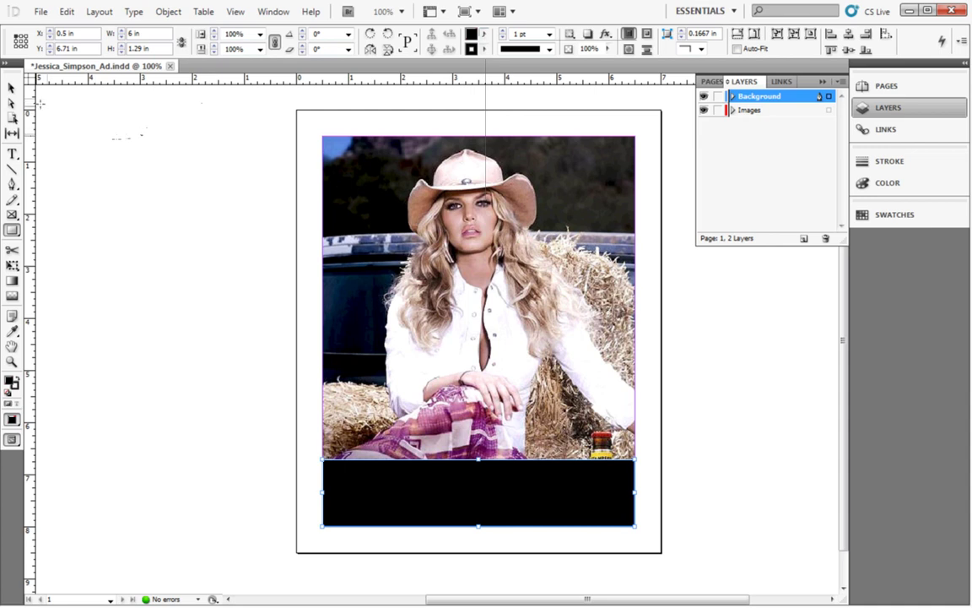
click(12, 87)
click(114, 112)
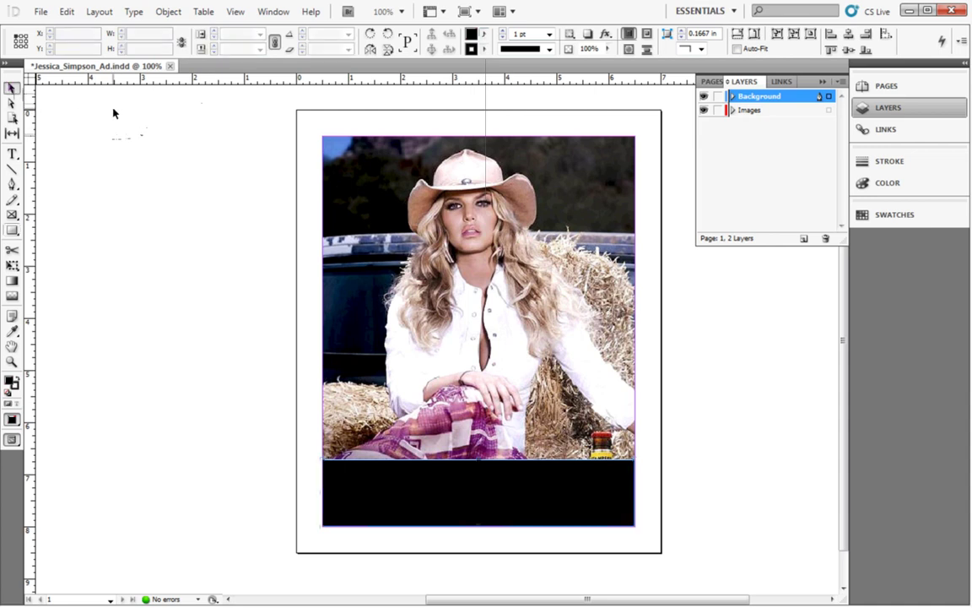
click(41, 12)
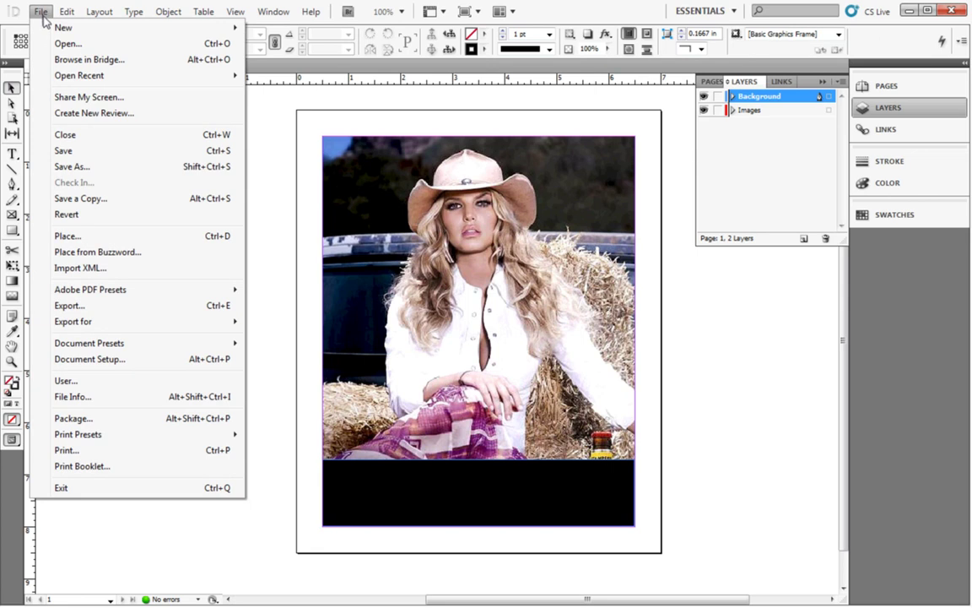
- Place StampedeTrans at the lower right as a 0.9975 in by 2.75 in frame over the band
click(71, 236)
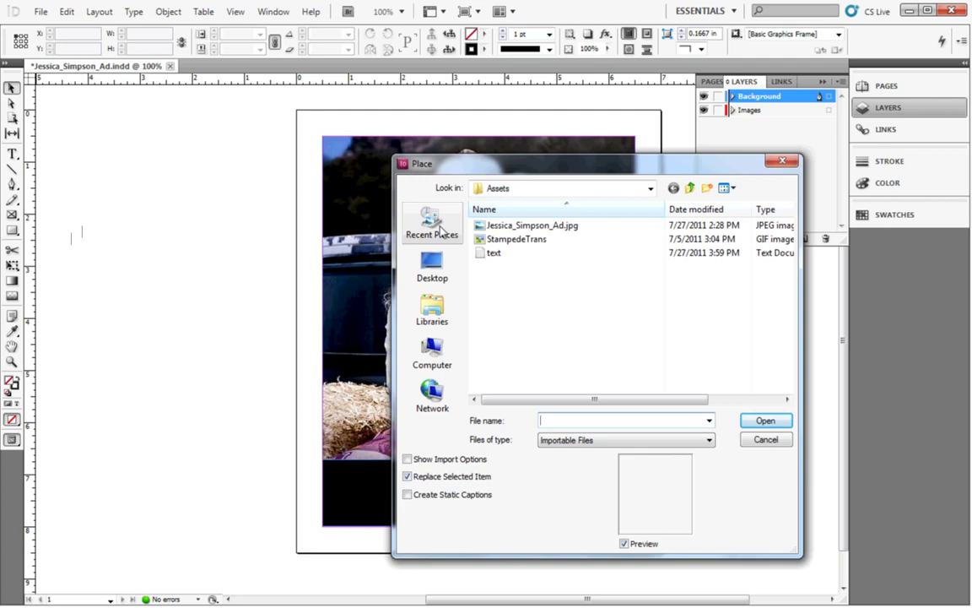
click(514, 240)
click(764, 420)
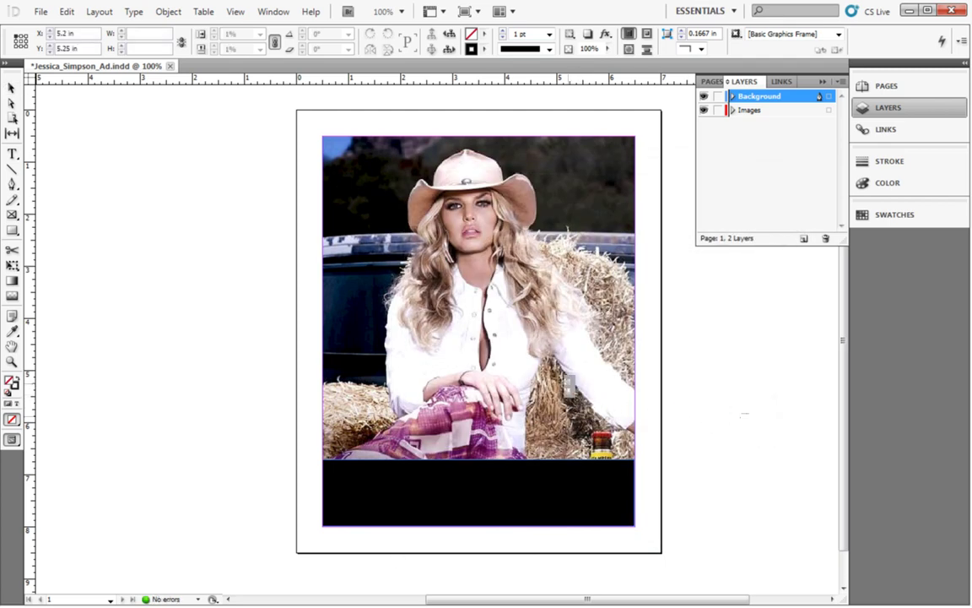
drag(567, 384, 620, 525)
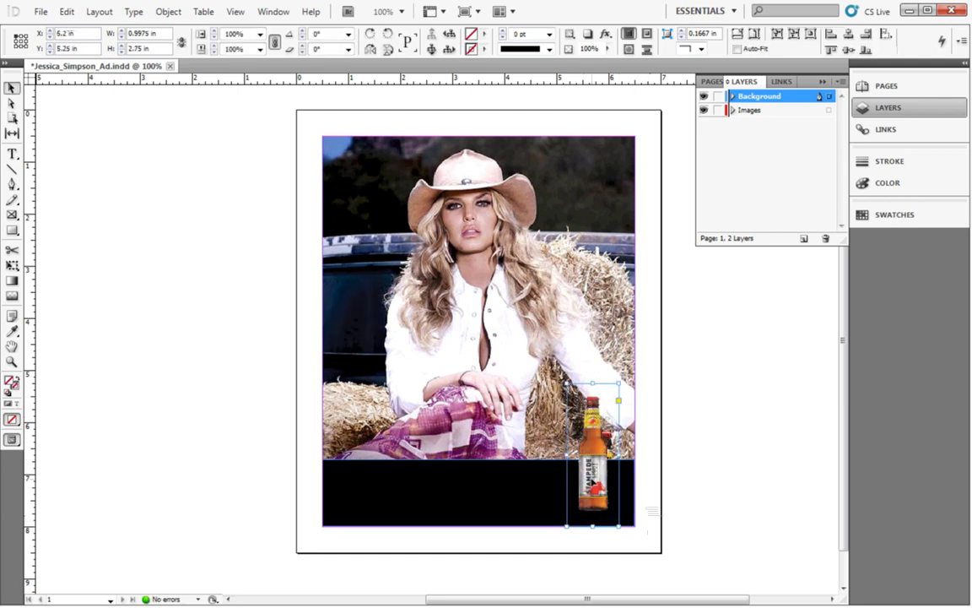